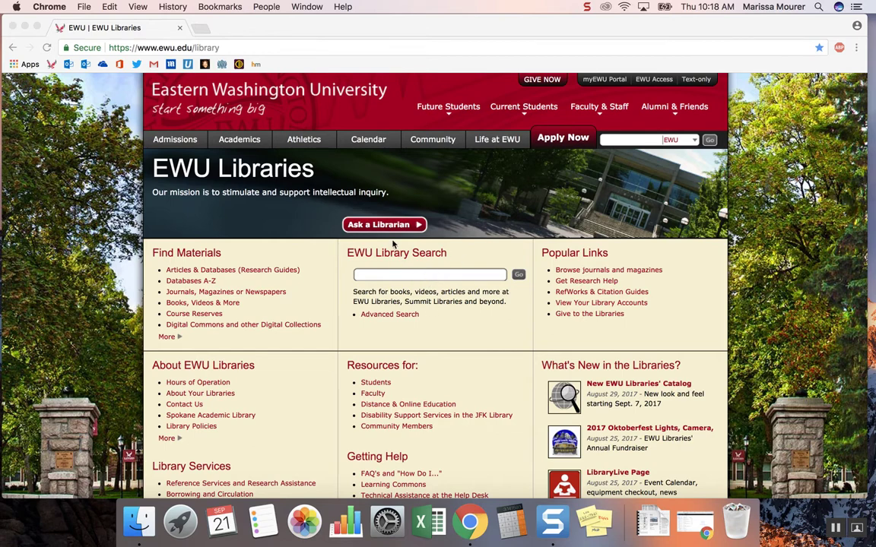
Search EWU Libraries for 'sustainability' and show the available search scopes.
left_click(423, 277)
type("sustainability")
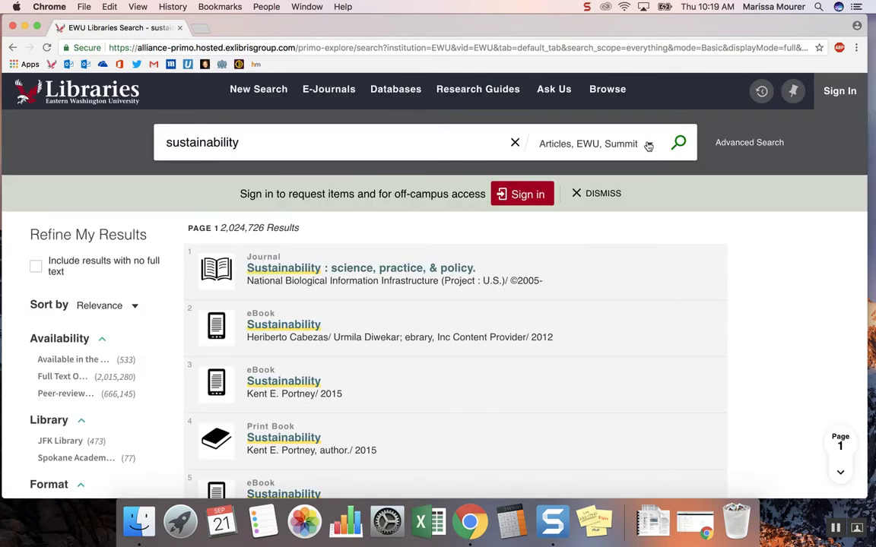
left_click(648, 146)
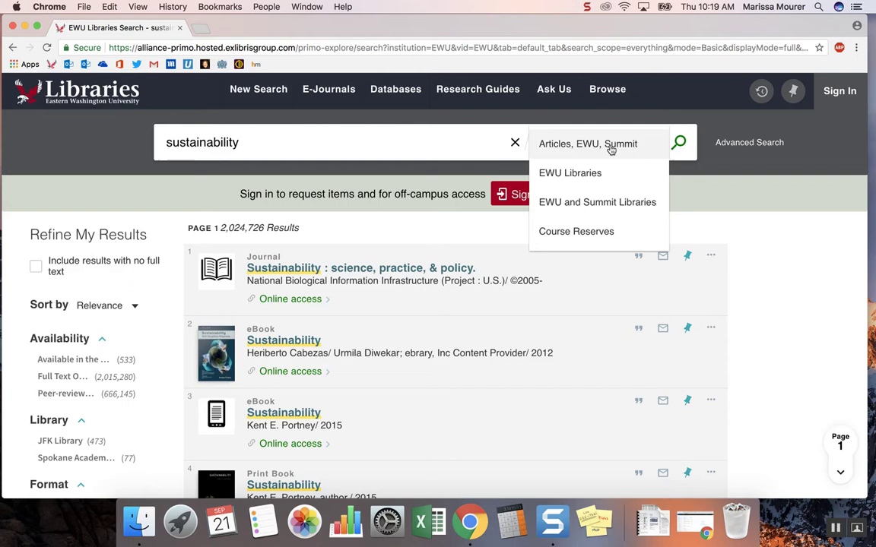
Keep the Articles, EWU, Summit scope and leave the Available in the Library filter unapplied.
left_click(719, 200)
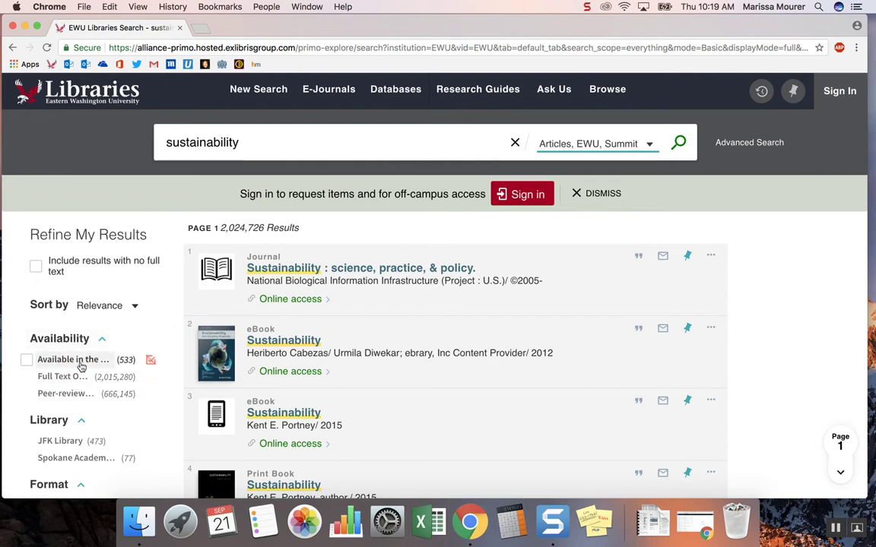
mouse_move(74, 360)
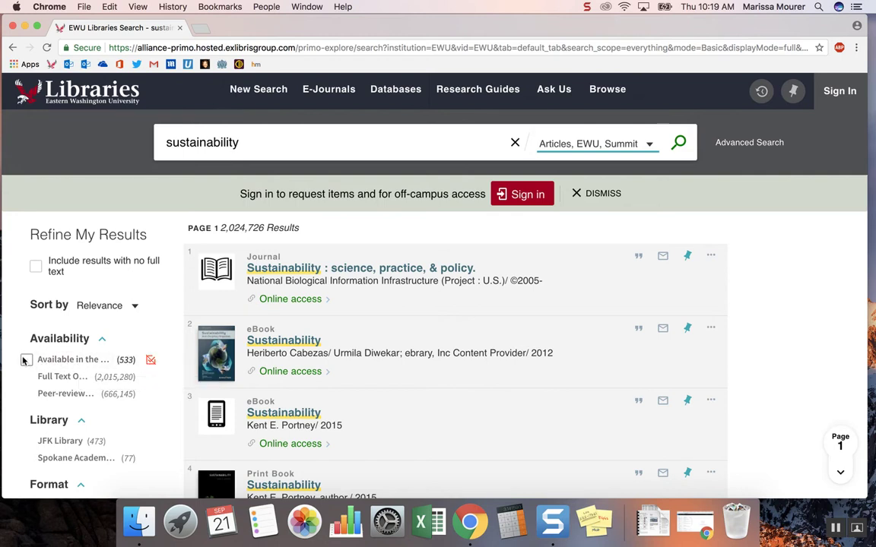
left_click(27, 360)
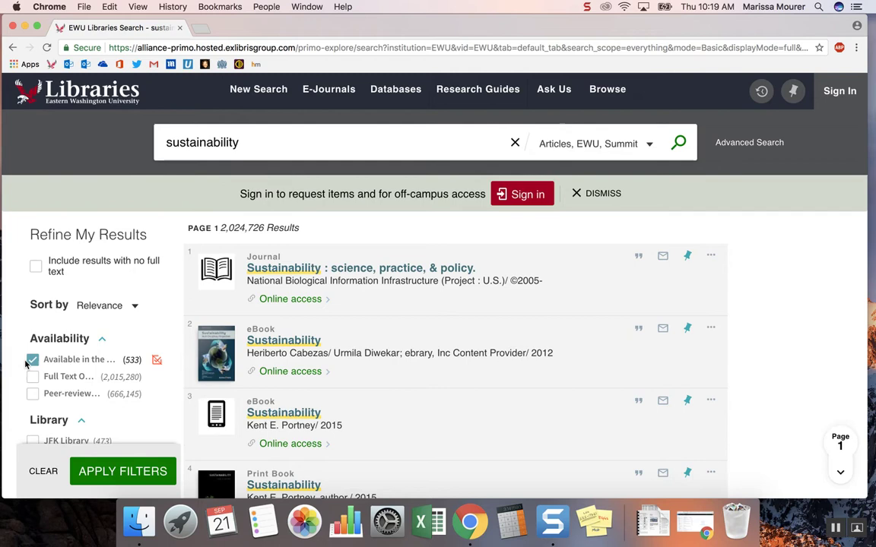
left_click(33, 360)
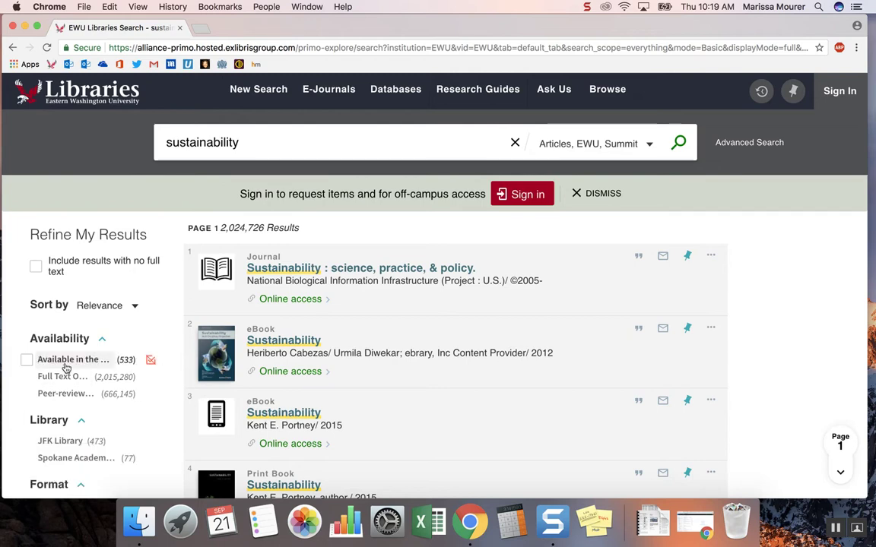
Refine the Date filter to start at 2015, giving a 2015–2017 range of 469,933 results.
scroll(61, 366, "down", 1)
scroll(64, 364, "down", 2)
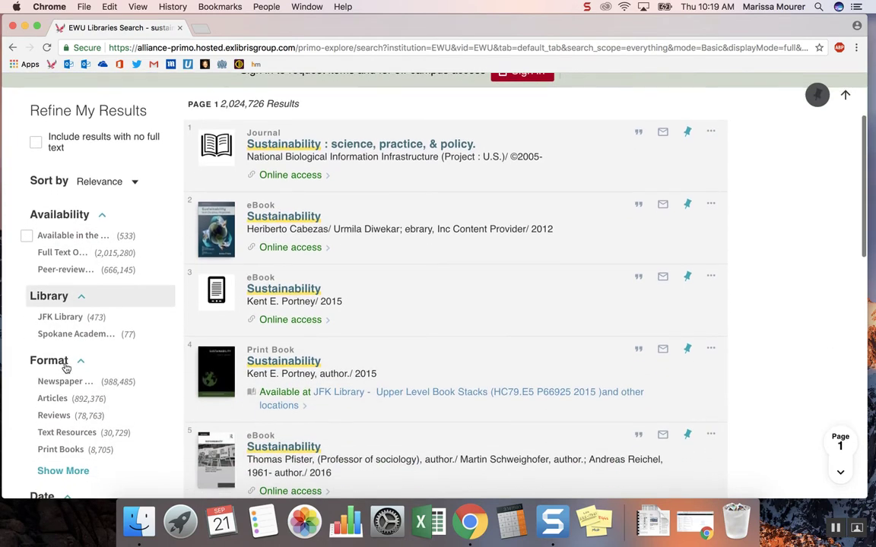
scroll(66, 363, "down", 3)
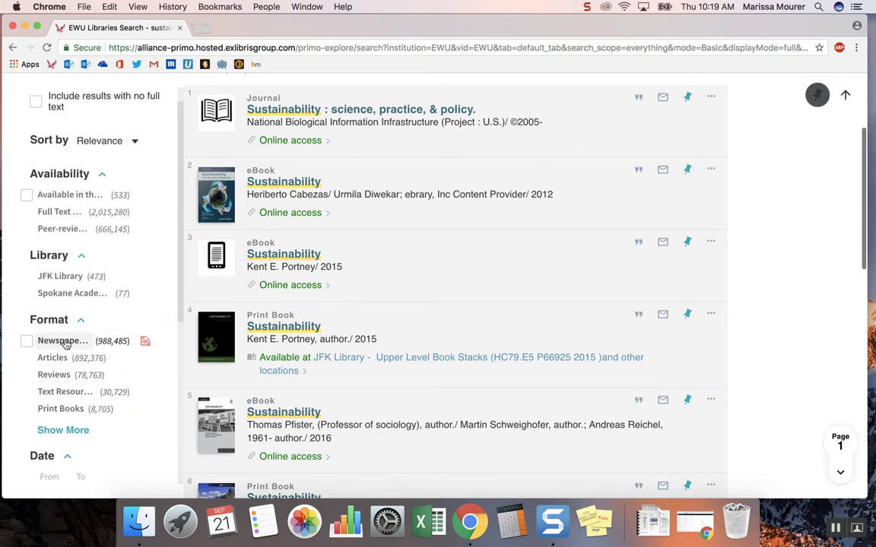
scroll(66, 342, "down", 2)
scroll(67, 344, "down", 2)
left_click(49, 405)
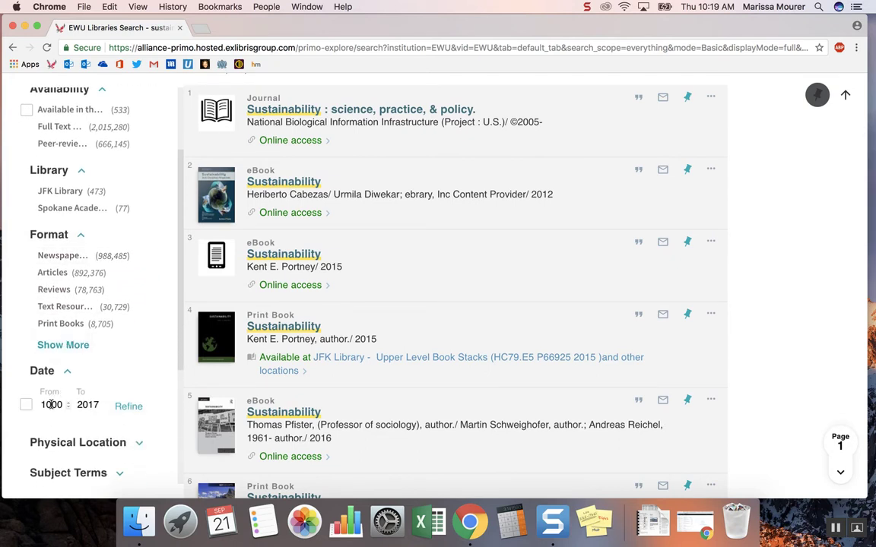
double_click(50, 404)
type("2015")
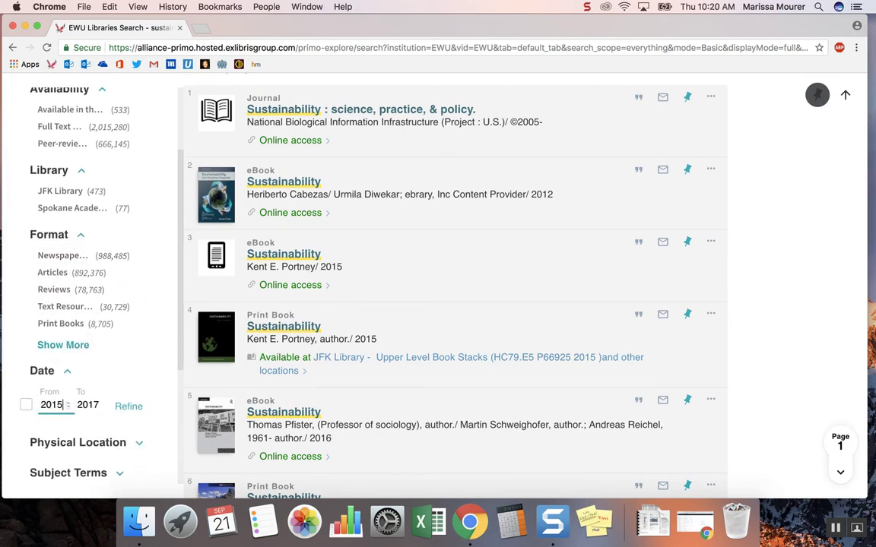
left_click(129, 411)
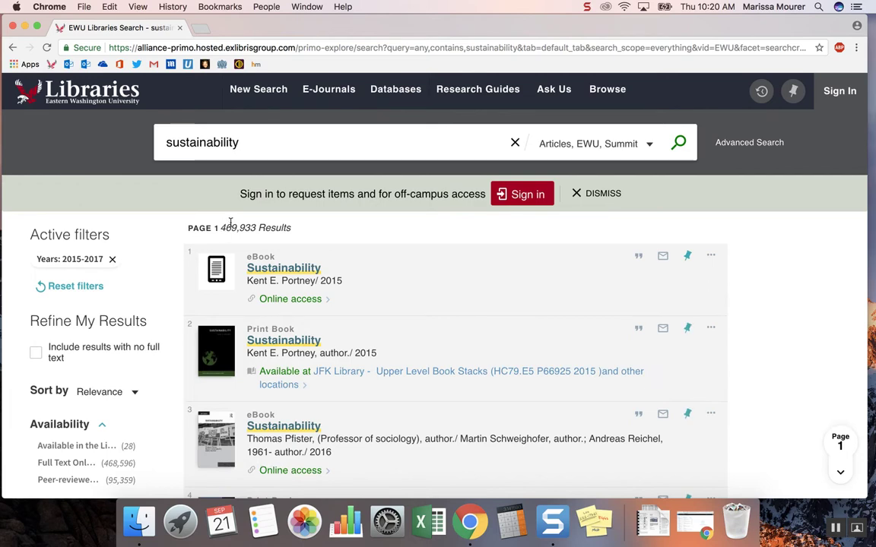
scroll(102, 353, "down", 3)
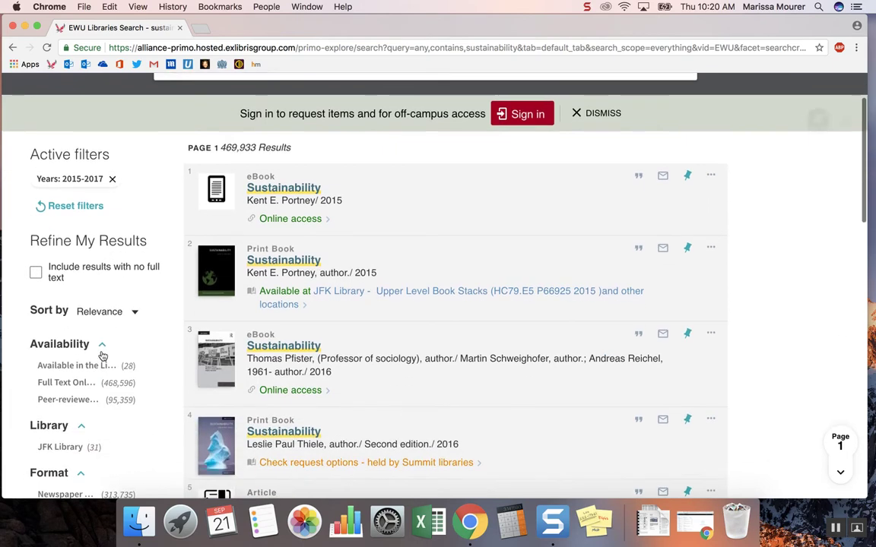
scroll(102, 356, "down", 3)
scroll(102, 355, "down", 2)
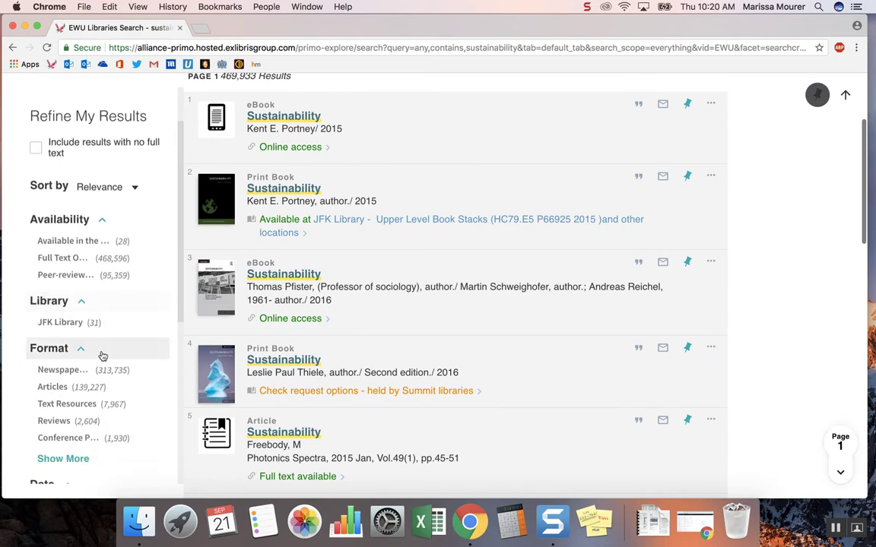
scroll(102, 356, "down", 1)
scroll(101, 342, "up", 5)
scroll(99, 319, "up", 3)
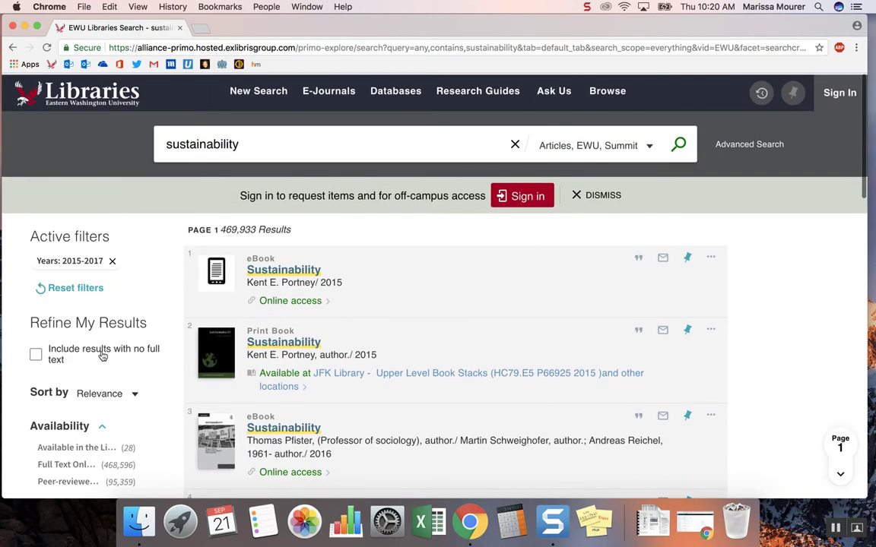
scroll(98, 310, "up", 2)
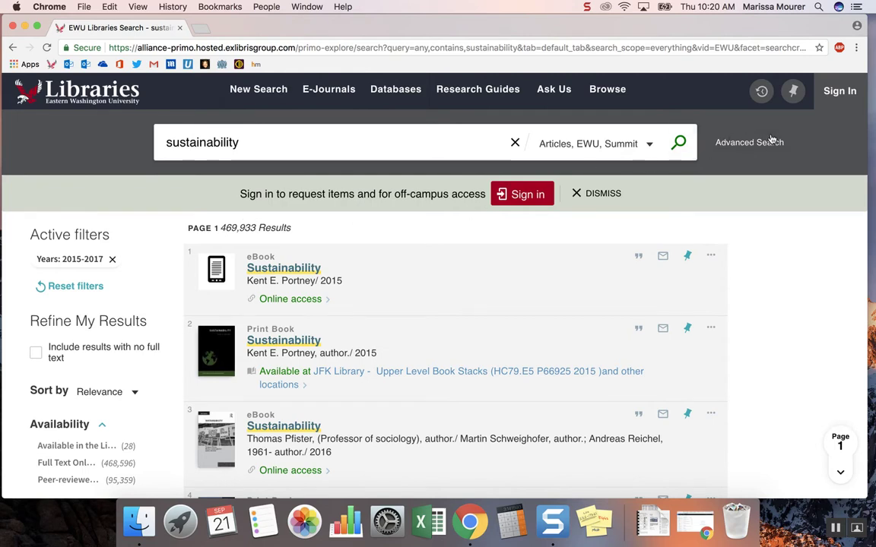
Run an advanced search for sustainability in the Subject field, returning 112,757 results.
left_click(749, 143)
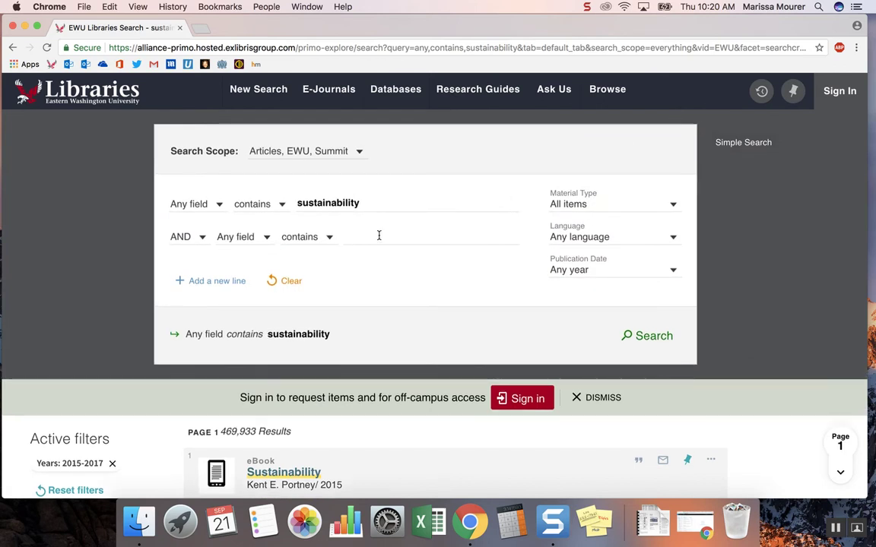
left_click(219, 205)
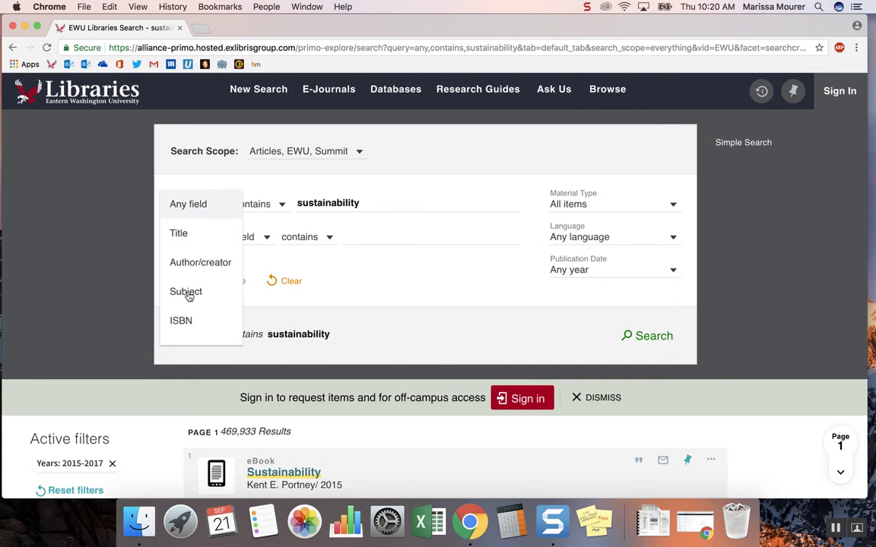
left_click(186, 292)
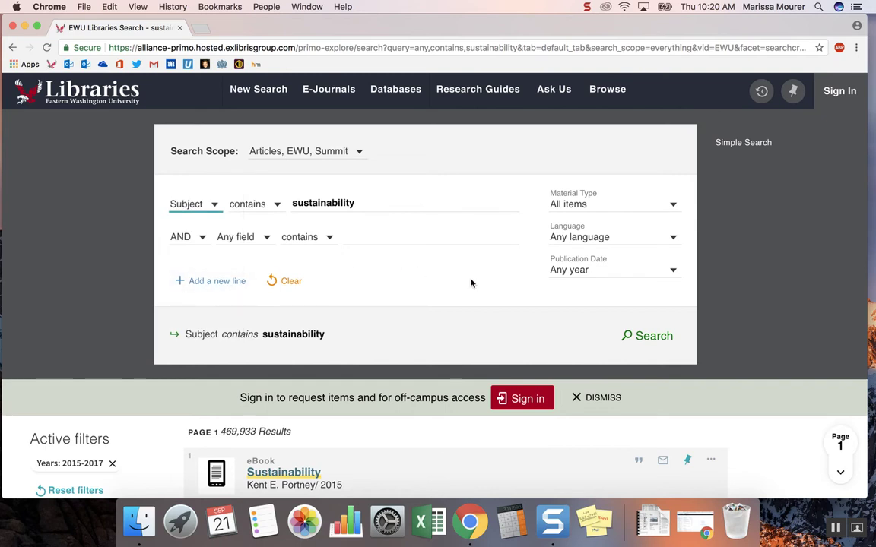
left_click(646, 337)
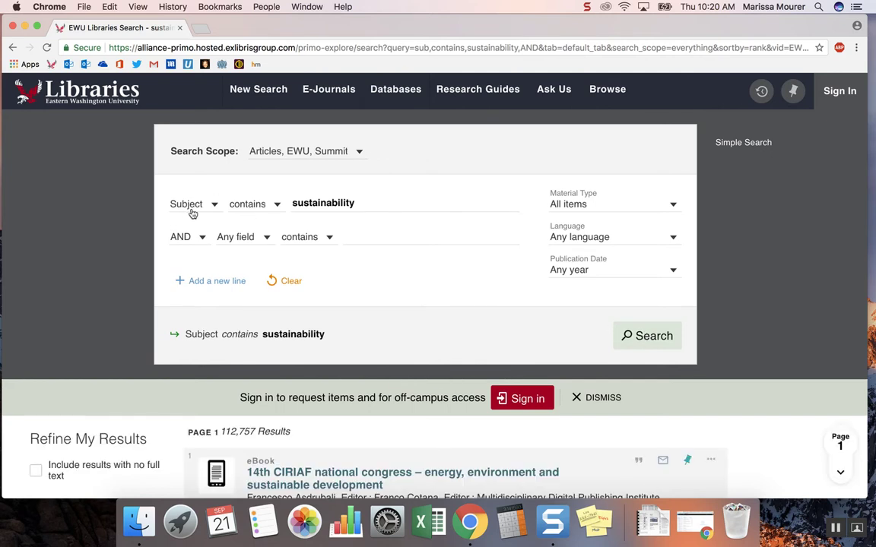
scroll(343, 372, "down", 2)
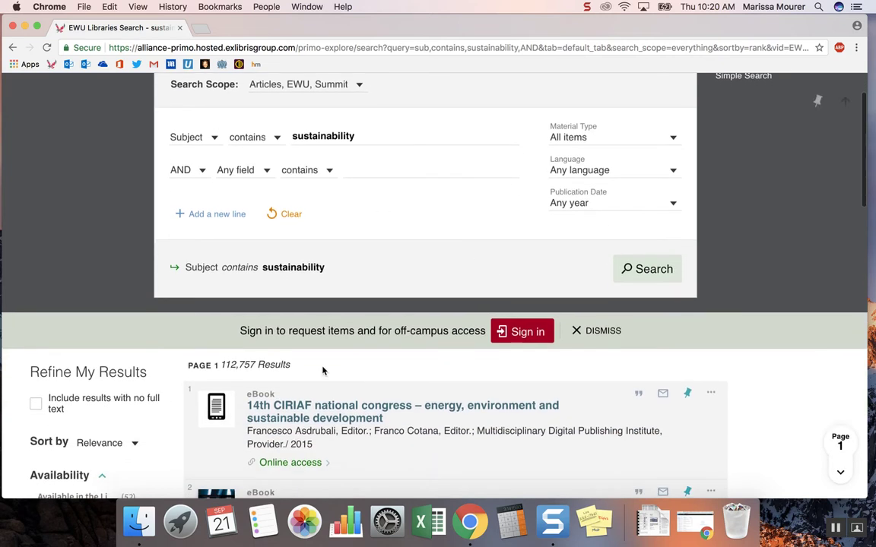
scroll(228, 376, "down", 1)
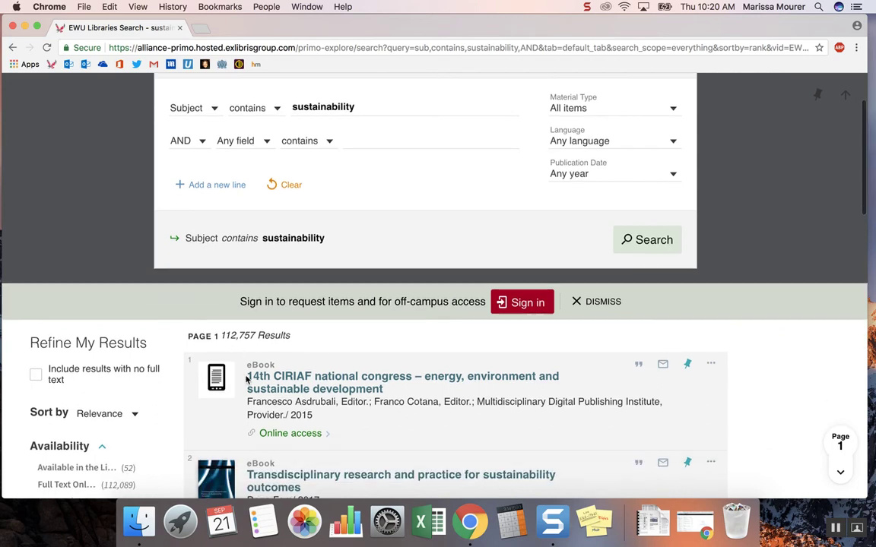
scroll(248, 378, "down", 1)
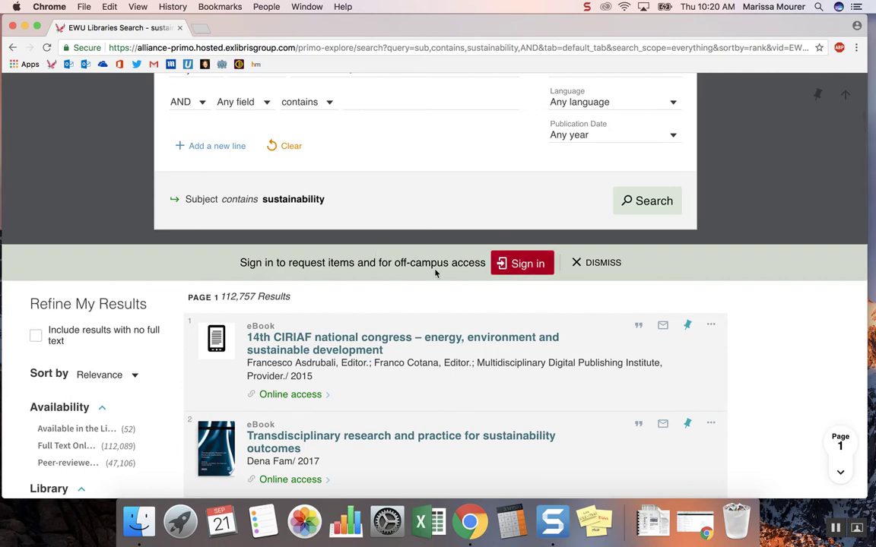
scroll(470, 343, "down", 1)
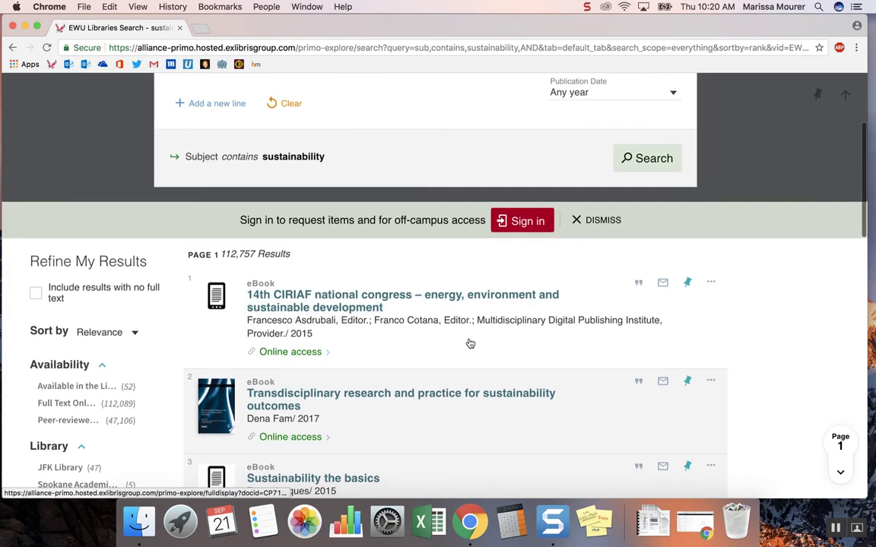
scroll(470, 343, "down", 4)
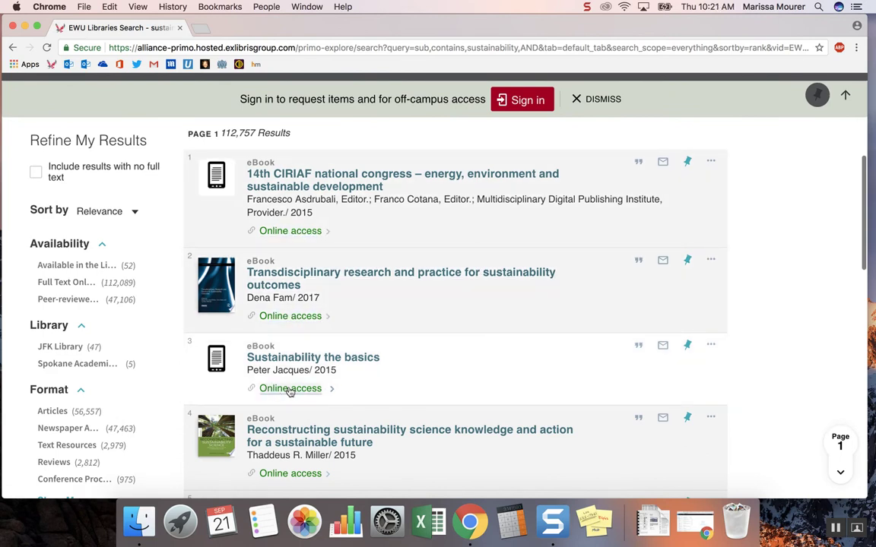
scroll(282, 391, "down", 2)
scroll(289, 391, "down", 1)
scroll(289, 392, "down", 3)
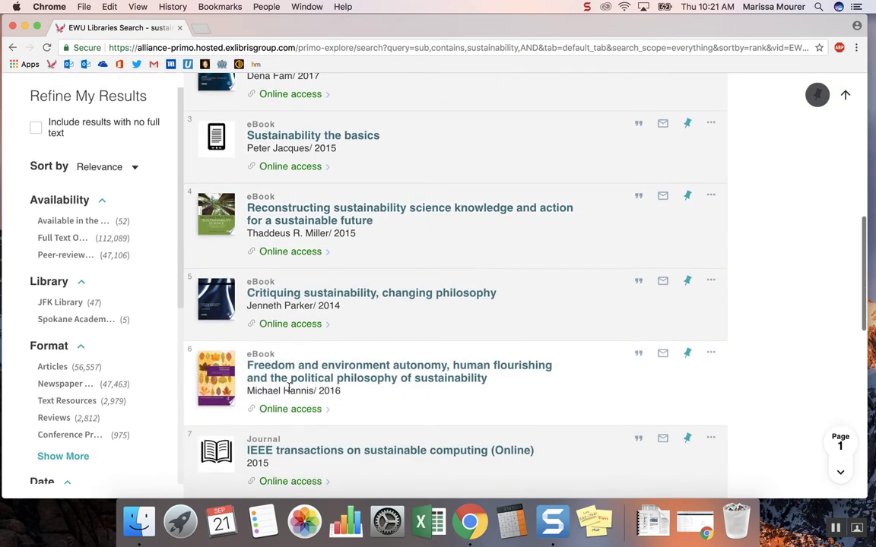
Apply the Available in the Library availability filter, leaving 52 print items.
left_click(70, 221)
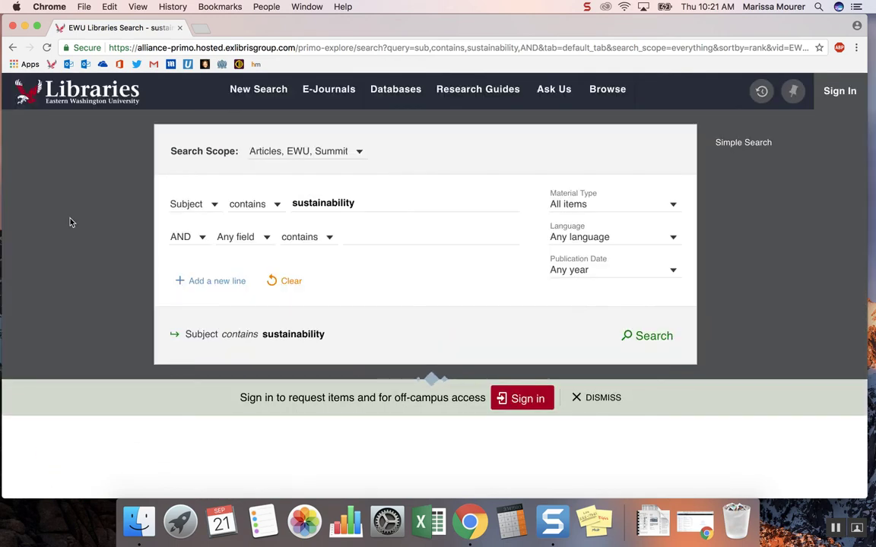
scroll(92, 279, "down", 3)
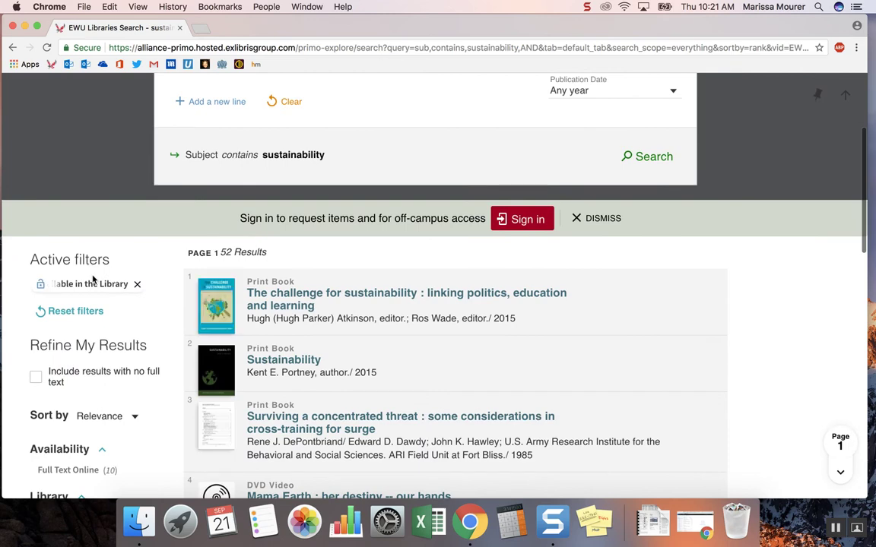
scroll(304, 292, "down", 1)
scroll(403, 297, "down", 1)
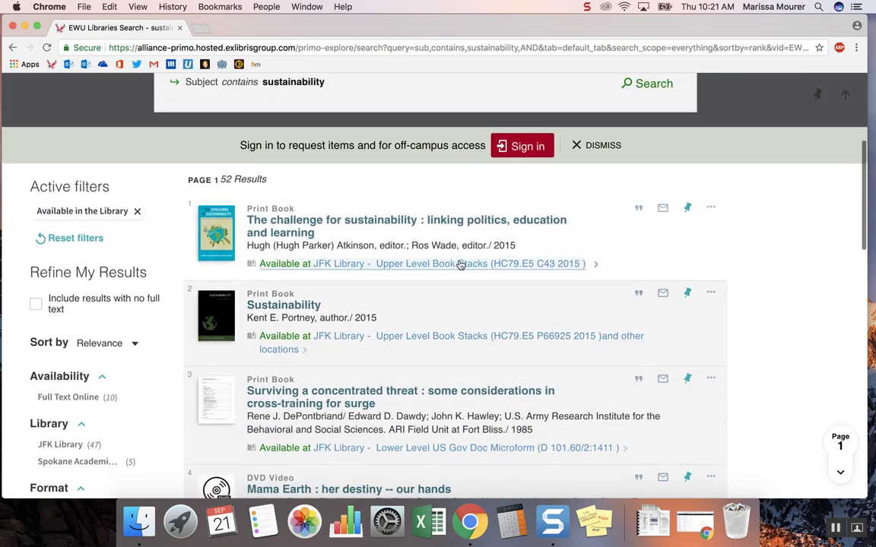
Show RefWorks, EasyBib, EndNote, Citation, Print and E-mail options for 'The challenge for sustainability'.
left_click(713, 208)
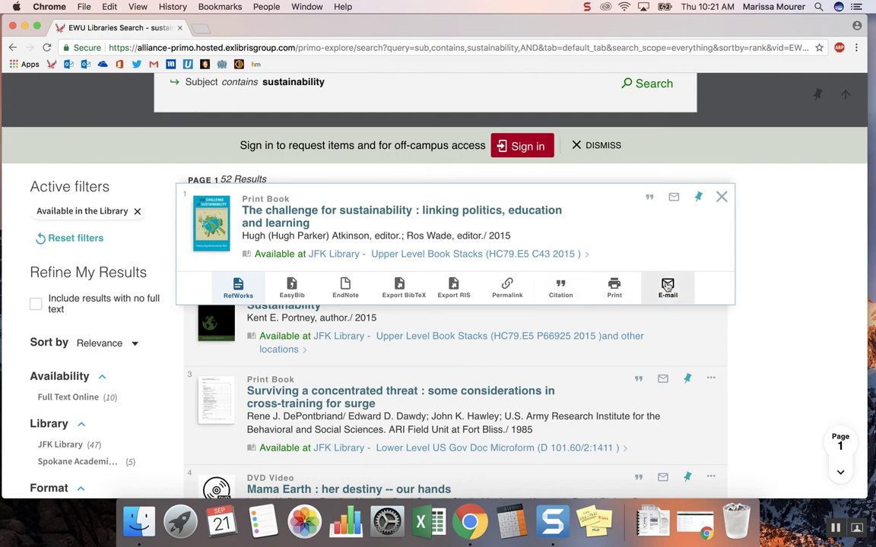
scroll(771, 297, "up", 5)
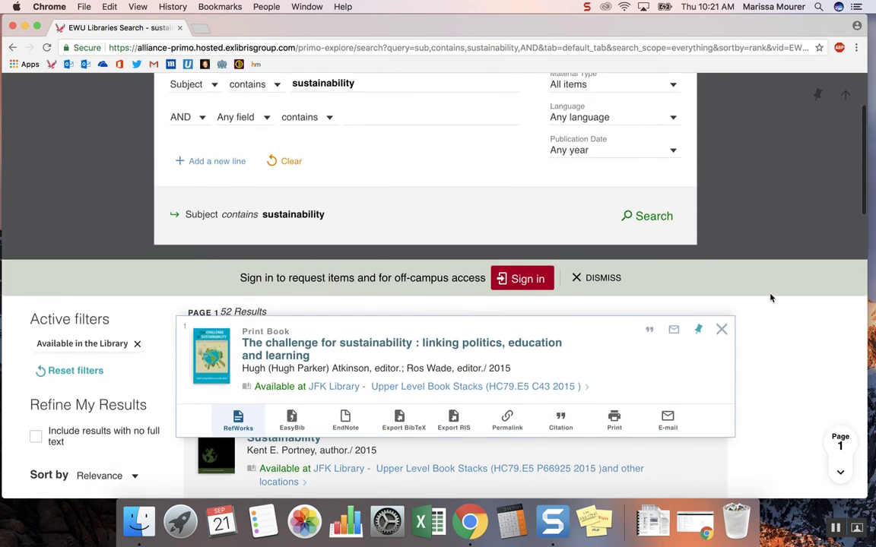
scroll(770, 298, "up", 1)
scroll(770, 298, "up", 1)
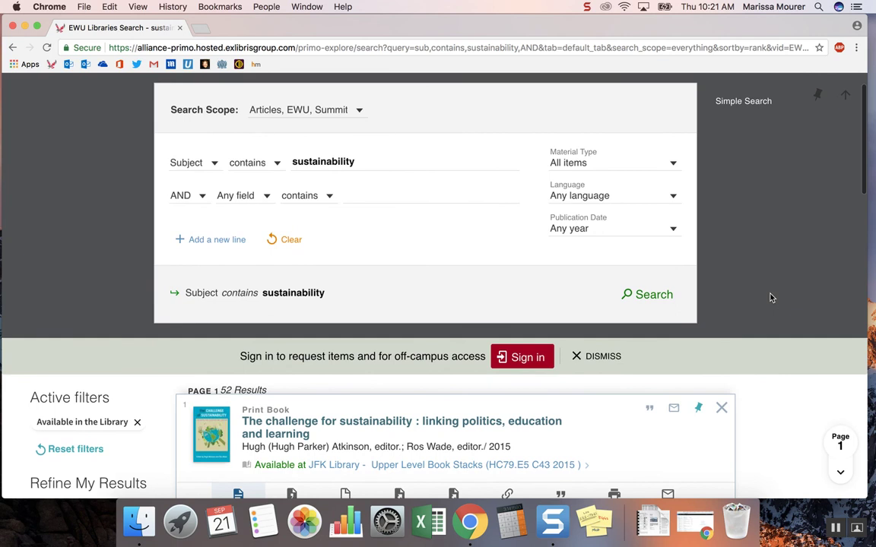